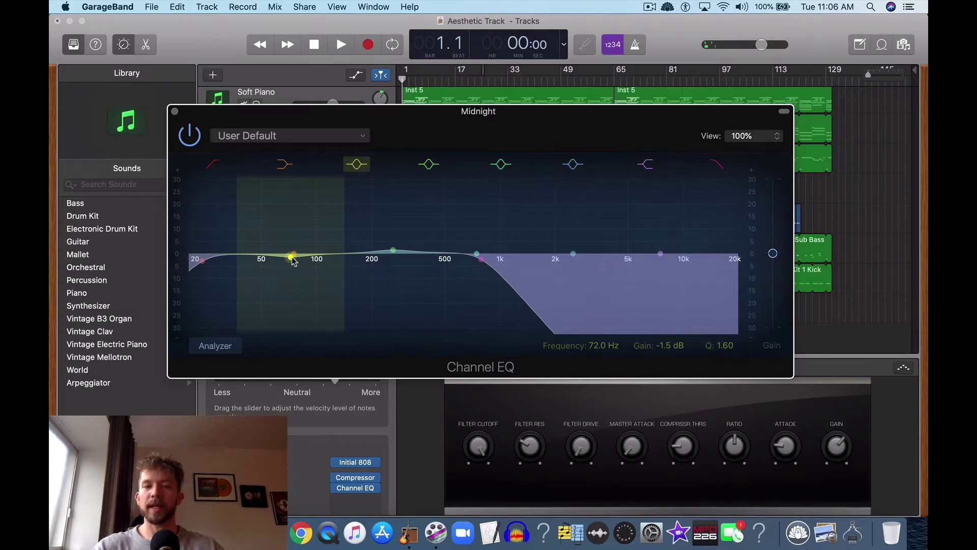
Step: Examine the Channel EQ curve on the Cy - Kit 1 Kick track
{"action": "left_click", "coordinate": [174, 111]}
{"action": "left_click", "coordinate": [284, 281]}
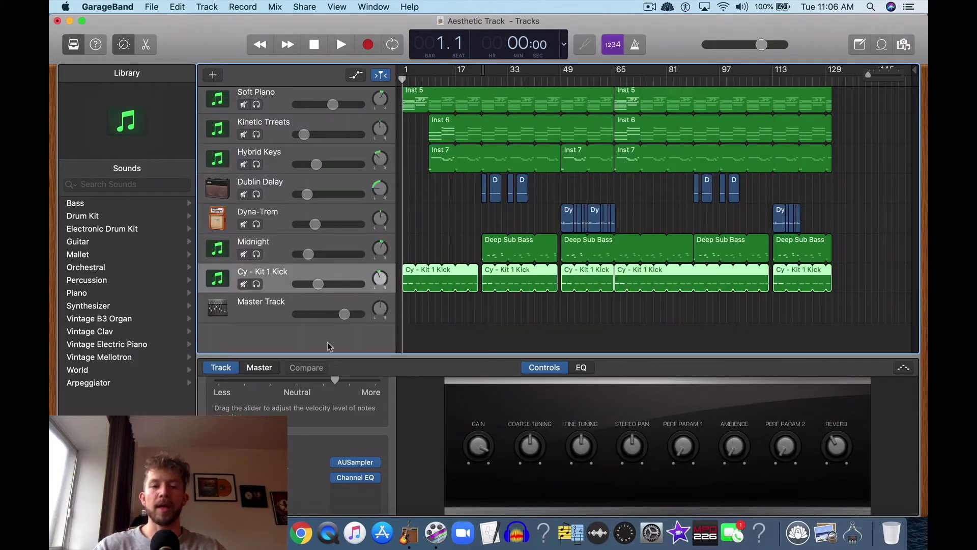
{"action": "left_click", "coordinate": [355, 476]}
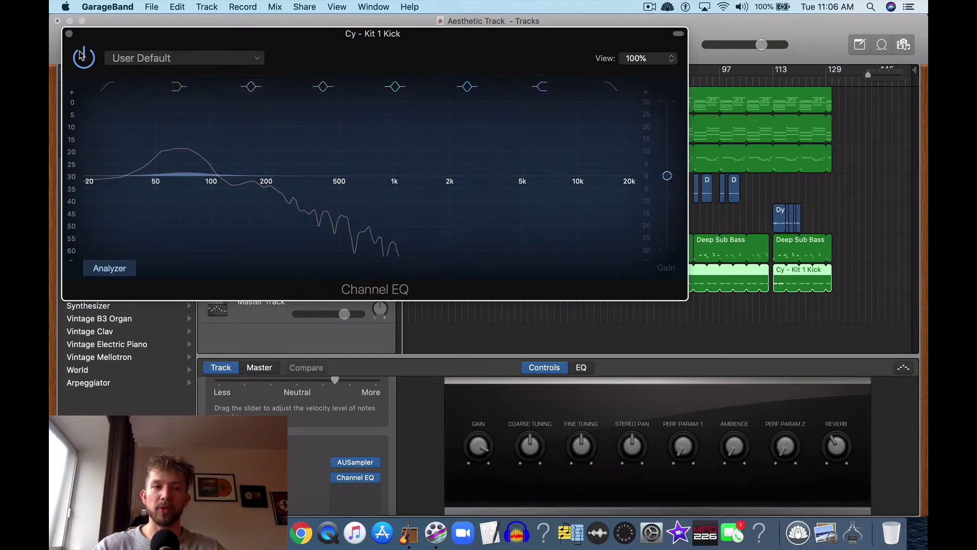
{"action": "left_click", "coordinate": [69, 34]}
{"action": "left_click", "coordinate": [430, 235]}
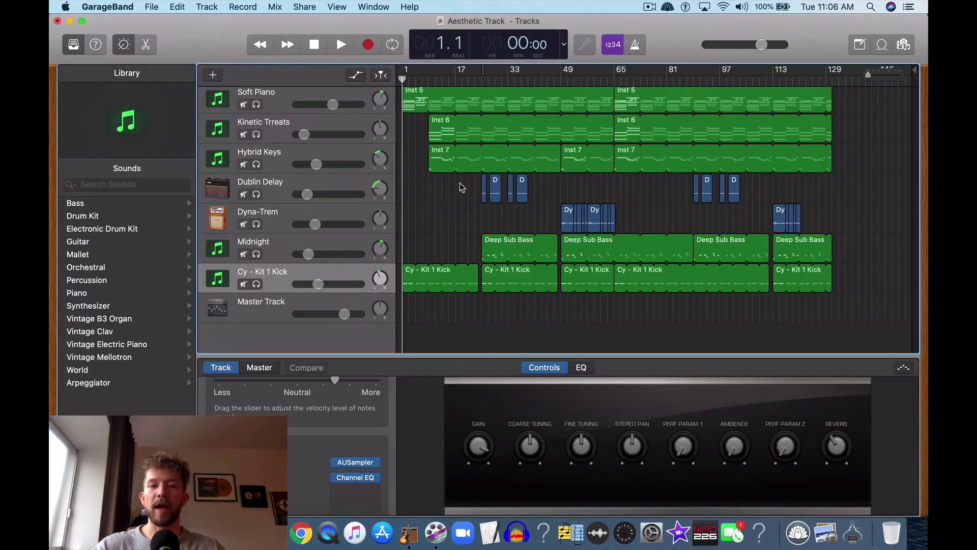
Step: Play the song from bar 23 to hear the bass with the kick, stopping around bar 41
{"action": "left_click", "coordinate": [481, 80]}
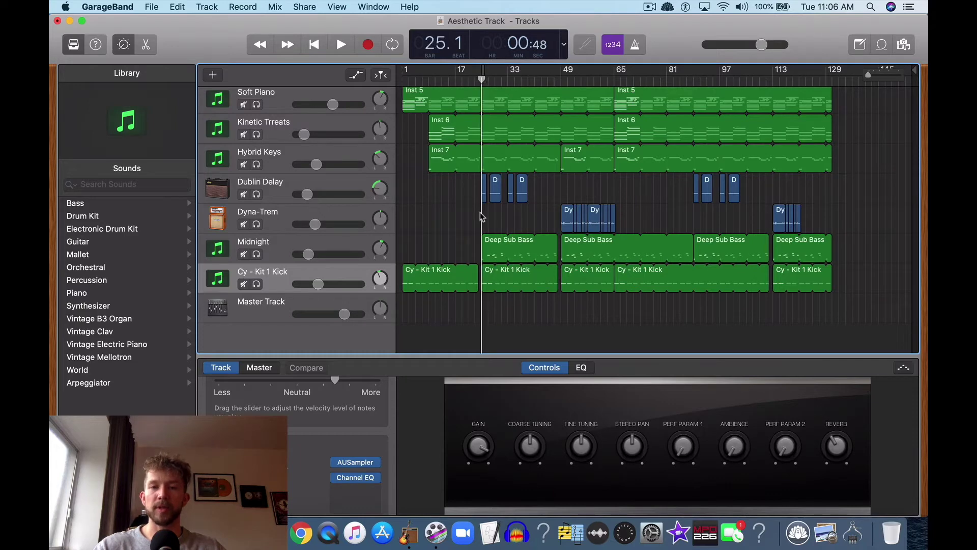
{"action": "left_click_drag", "start_coordinate": [478, 80], "coordinate": [474, 80]}
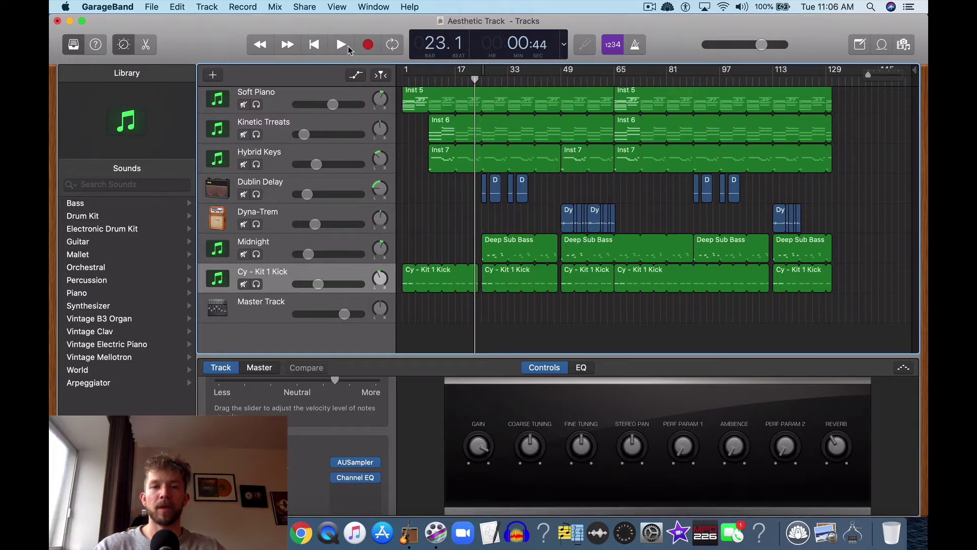
{"action": "left_click", "coordinate": [348, 49]}
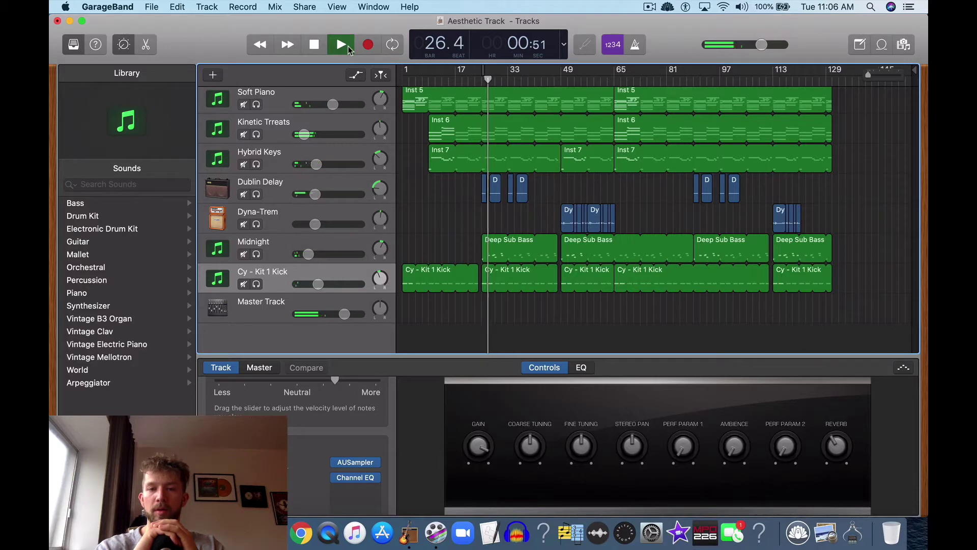
{"action": "key", "text": "XF86AudioRaiseVolume"}
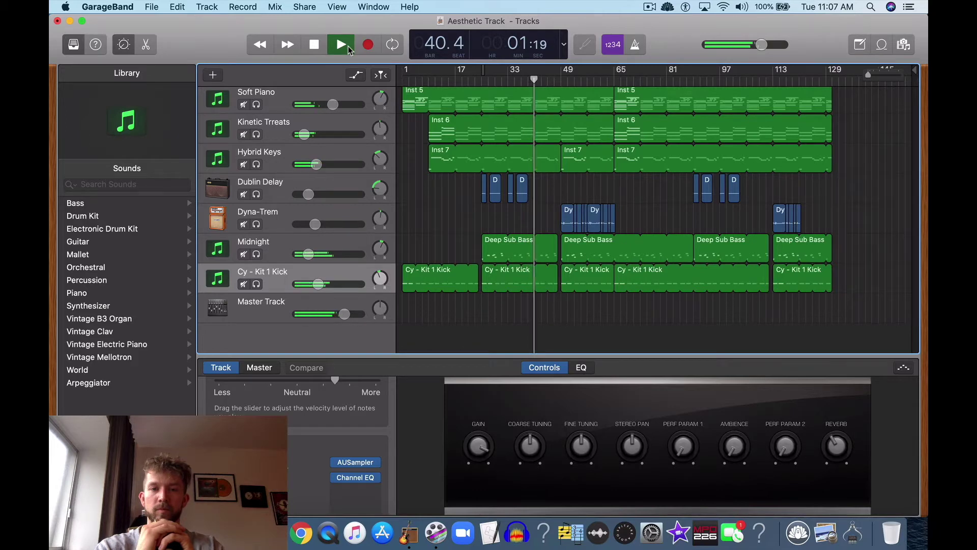
{"action": "left_click", "coordinate": [323, 46]}
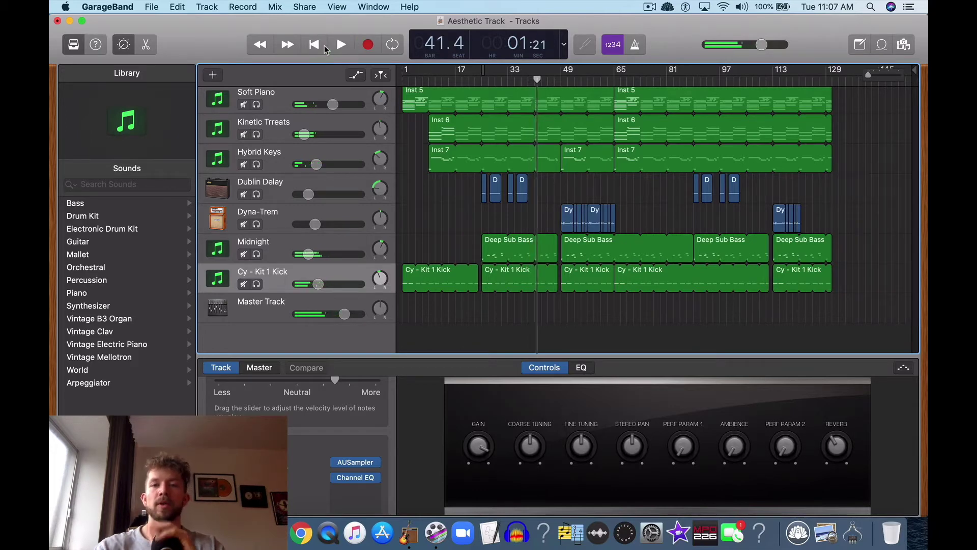
{"action": "key", "text": "XF86AudioRaiseVolume"}
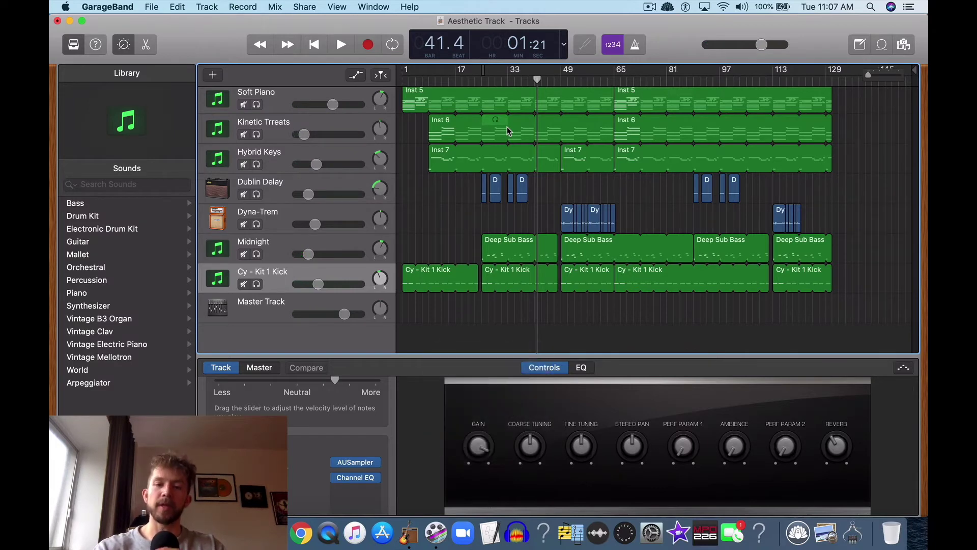
Step: Examine the Initial 808 Studio II instrument settings on the Midnight track
{"action": "left_click", "coordinate": [280, 256]}
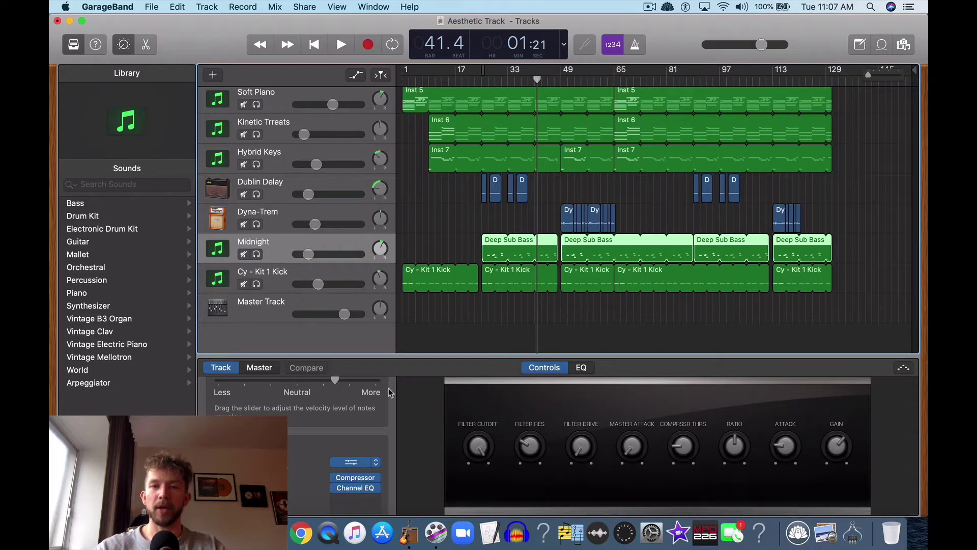
{"action": "left_click", "coordinate": [351, 462]}
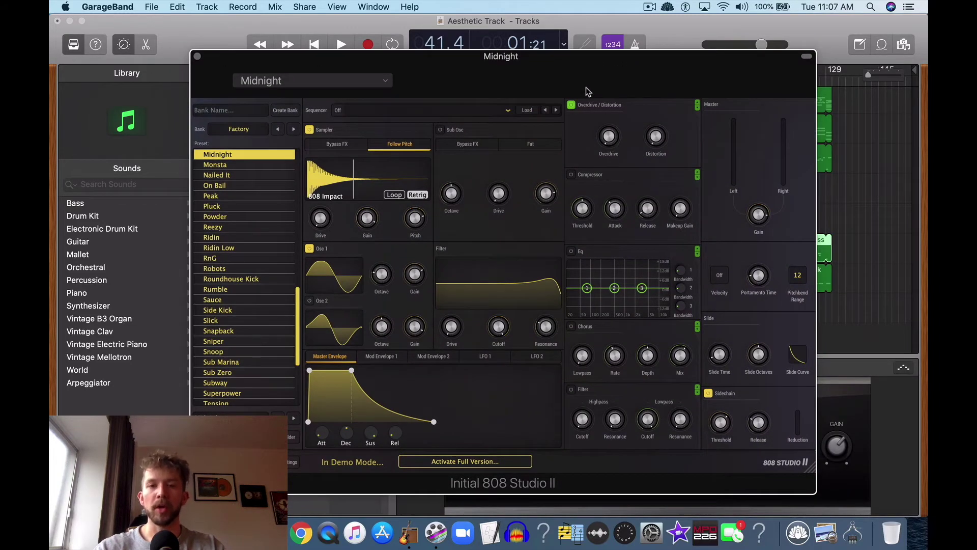
{"action": "mouse_move", "coordinate": [763, 283]}
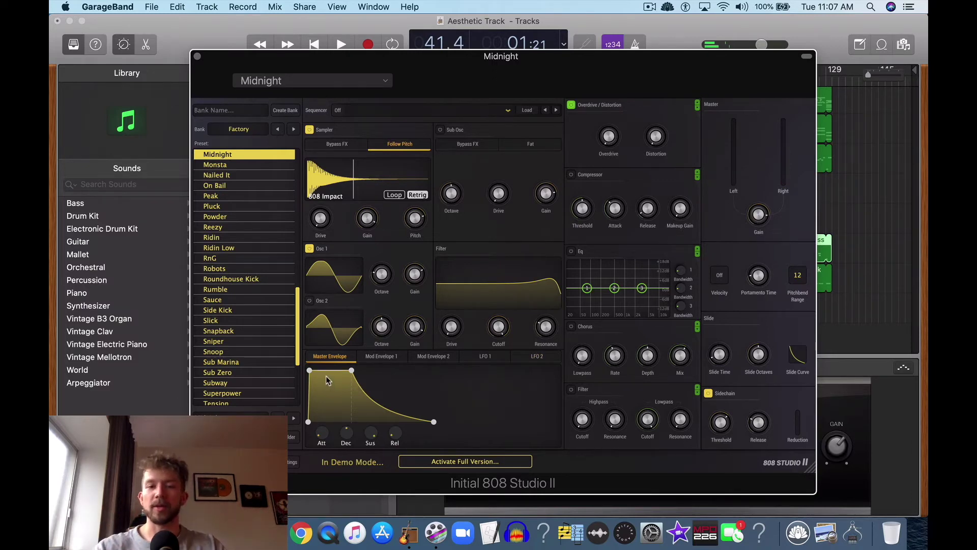
{"action": "left_click", "coordinate": [198, 57]}
{"action": "left_click", "coordinate": [497, 212]}
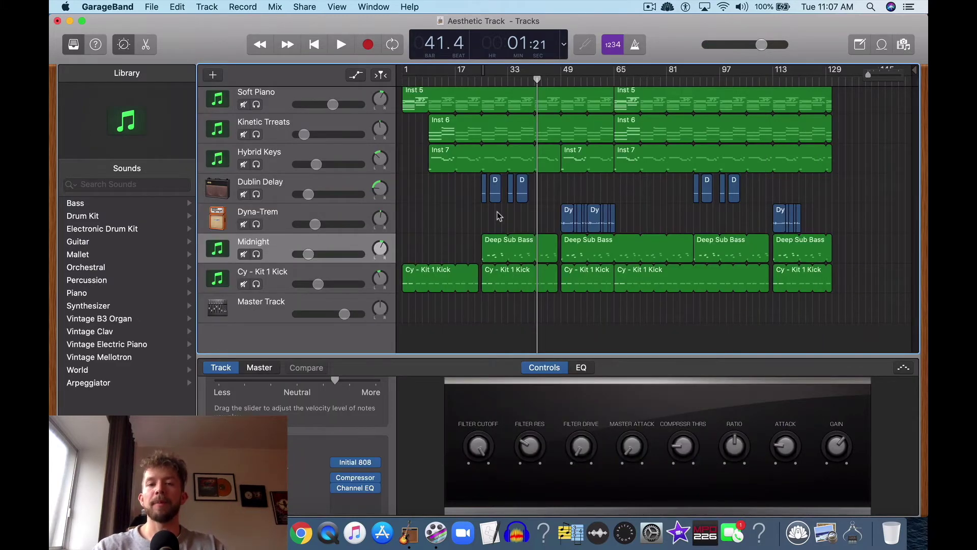
Step: Add a software instrument track below the kick and assign it the Deep Sub Bass synthesizer bass sound
{"action": "left_click", "coordinate": [496, 249]}
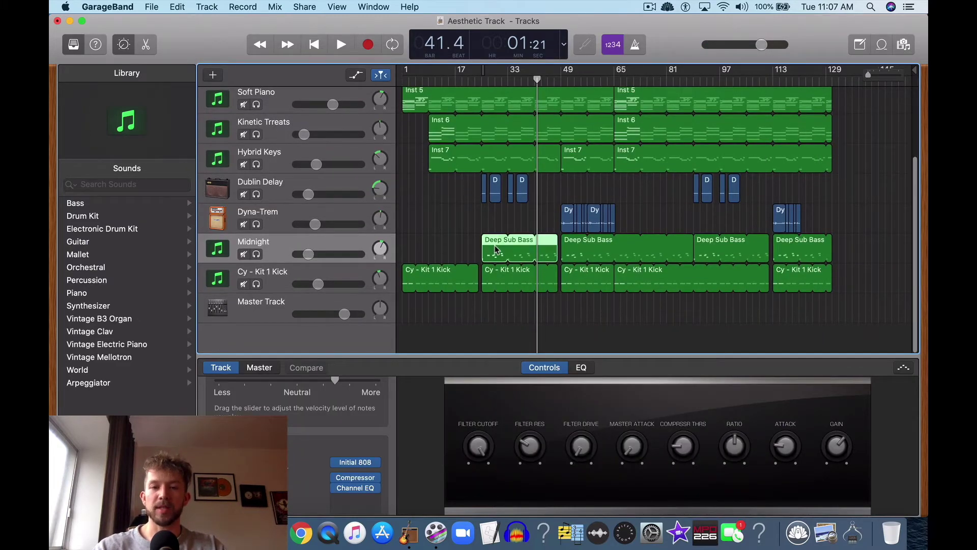
{"action": "right_click", "coordinate": [276, 279]}
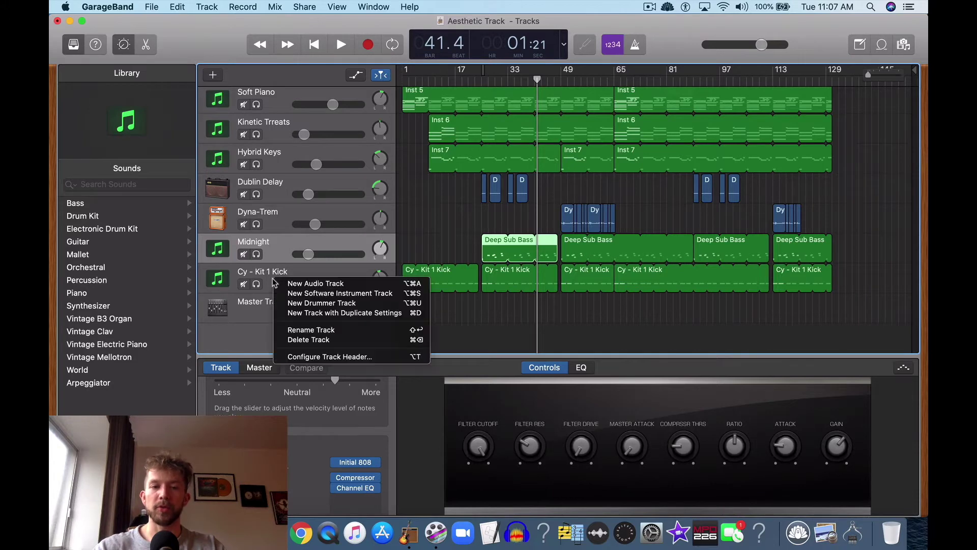
{"action": "left_click", "coordinate": [310, 294]}
{"action": "scroll", "coordinate": [102, 321], "scroll_direction": "left", "scroll_amount": 3}
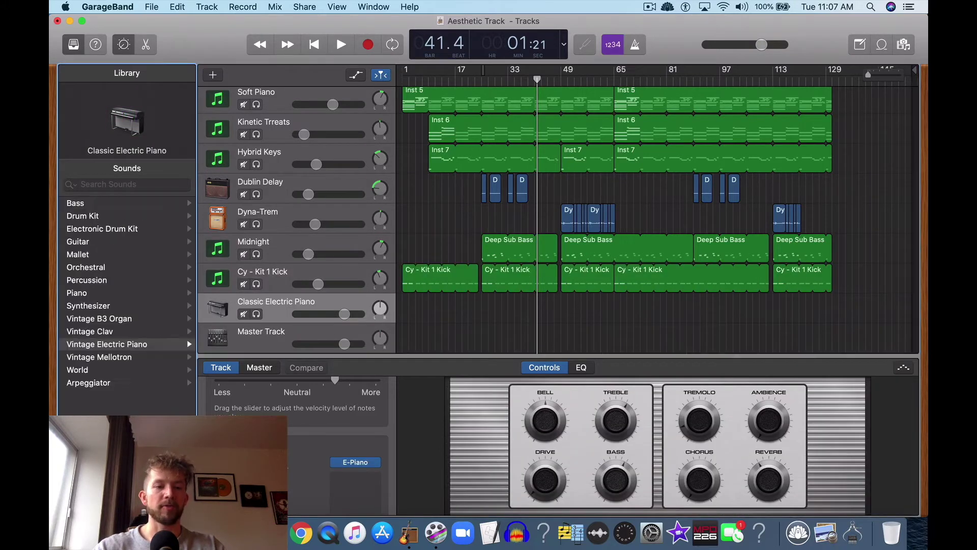
{"action": "left_click", "coordinate": [89, 307]}
{"action": "left_click", "coordinate": [92, 205]}
{"action": "left_click", "coordinate": [109, 268]}
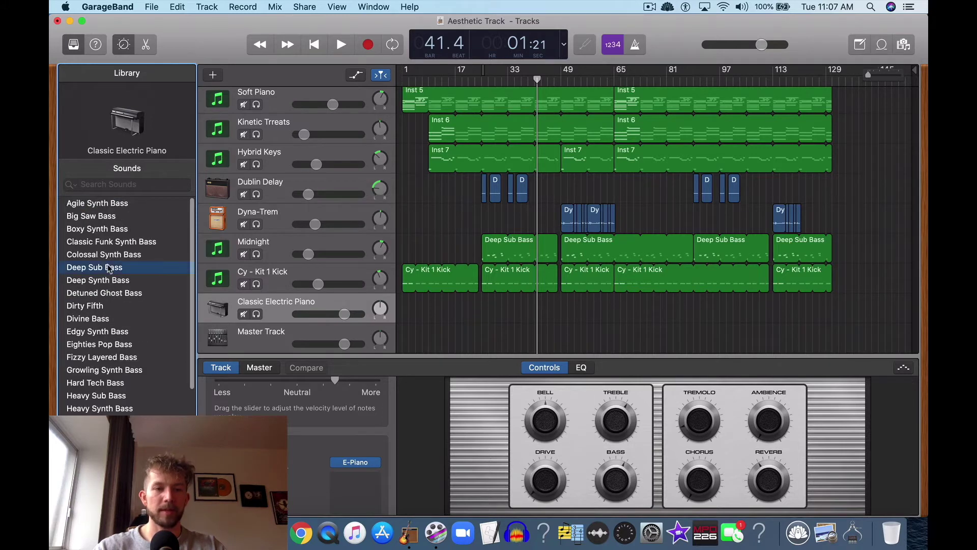
Step: Copy the Midnight track's first region onto the new Deep Sub Bass track, starting at bar 25
{"action": "left_click", "coordinate": [486, 251]}
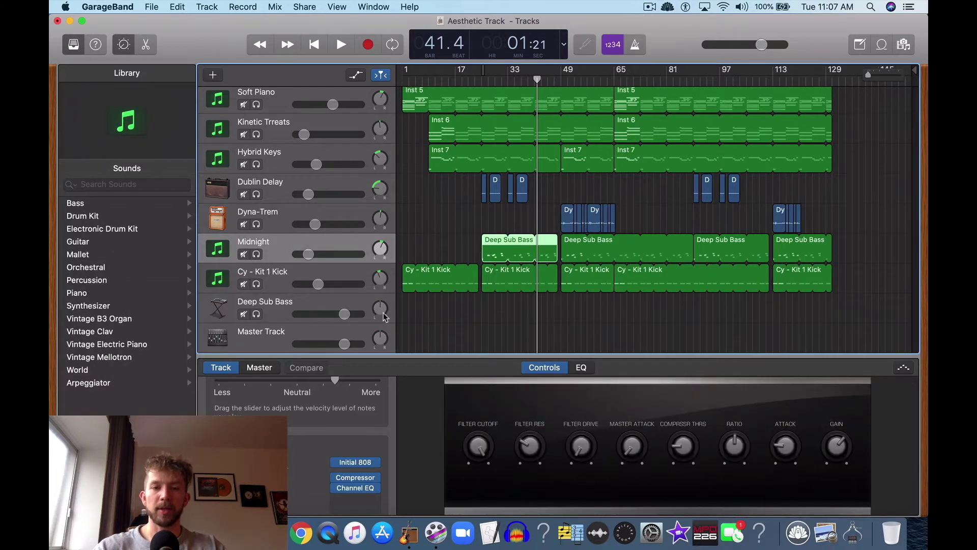
{"action": "left_click", "coordinate": [279, 314]}
{"action": "left_click", "coordinate": [480, 78]}
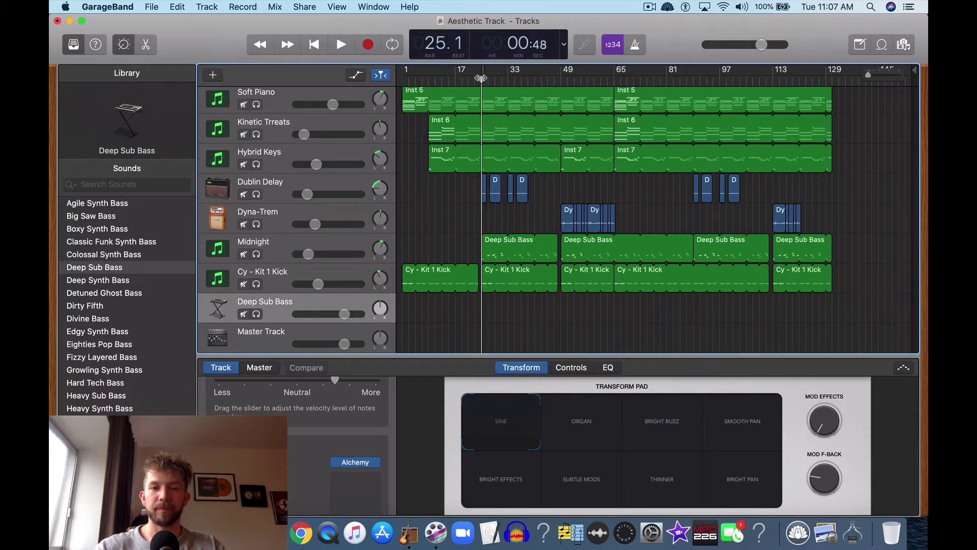
{"action": "left_click_drag", "start_coordinate": [533, 254], "coordinate": [533, 310]}
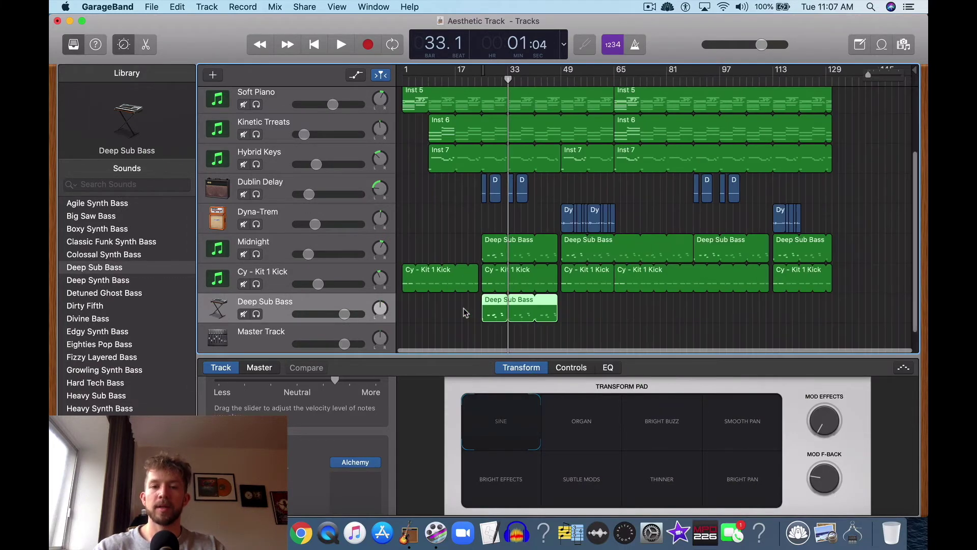
Step: Mute the Midnight track, set the Deep Sub Bass track's volume to -10.0 dB, and play from bar 25
{"action": "left_click", "coordinate": [244, 254]}
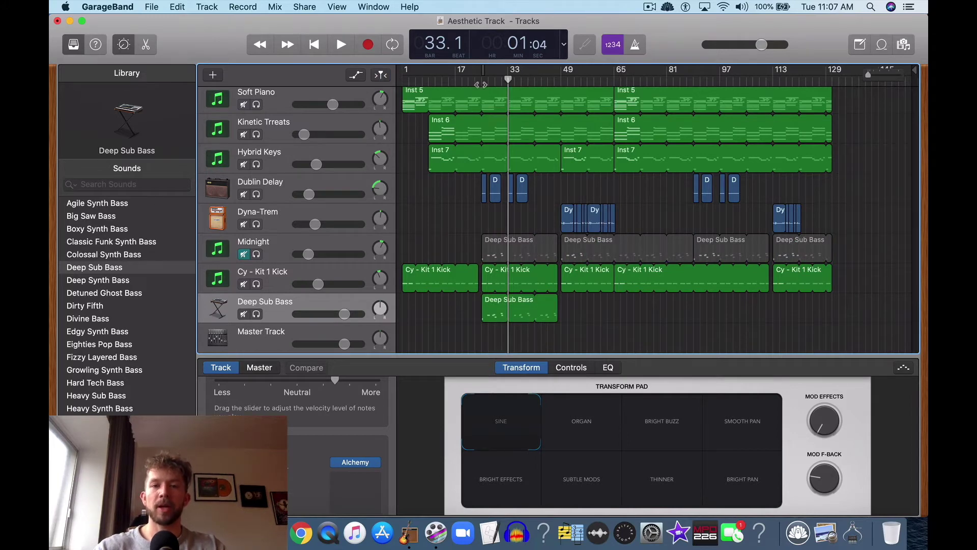
{"action": "left_click", "coordinate": [483, 82]}
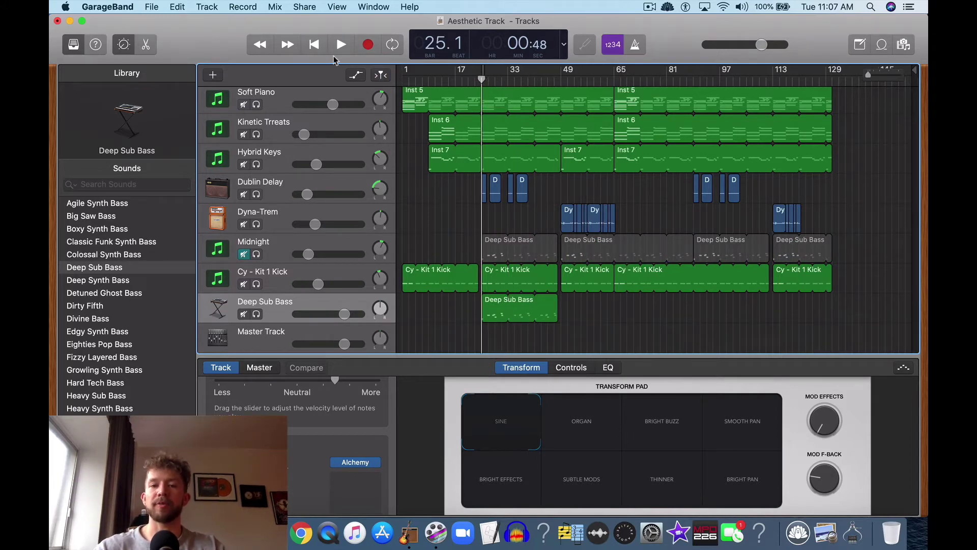
{"action": "left_click_drag", "start_coordinate": [344, 317], "coordinate": [332, 316]}
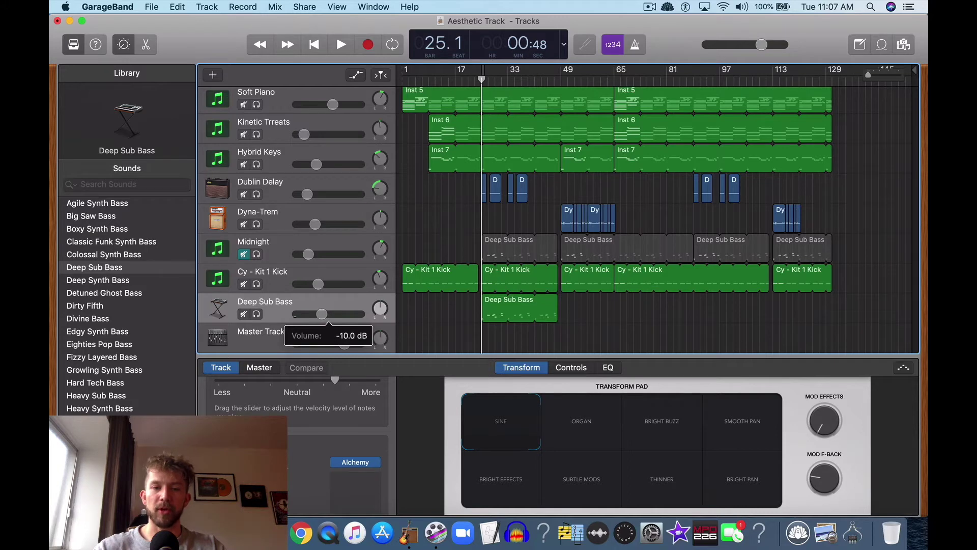
{"action": "left_click", "coordinate": [341, 45]}
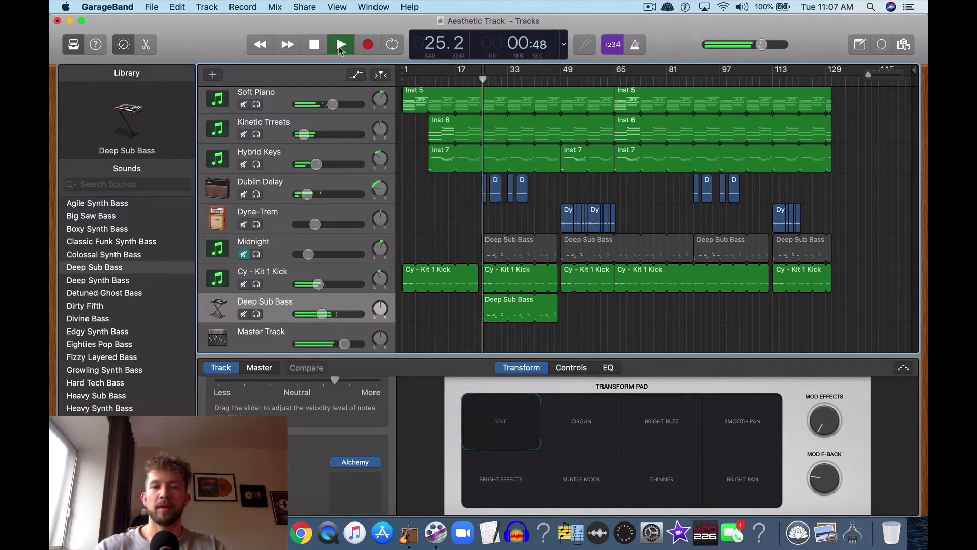
Step: Add a Channel EQ to the Deep Sub Bass track and turn on its analyzer
{"action": "left_click", "coordinate": [279, 320]}
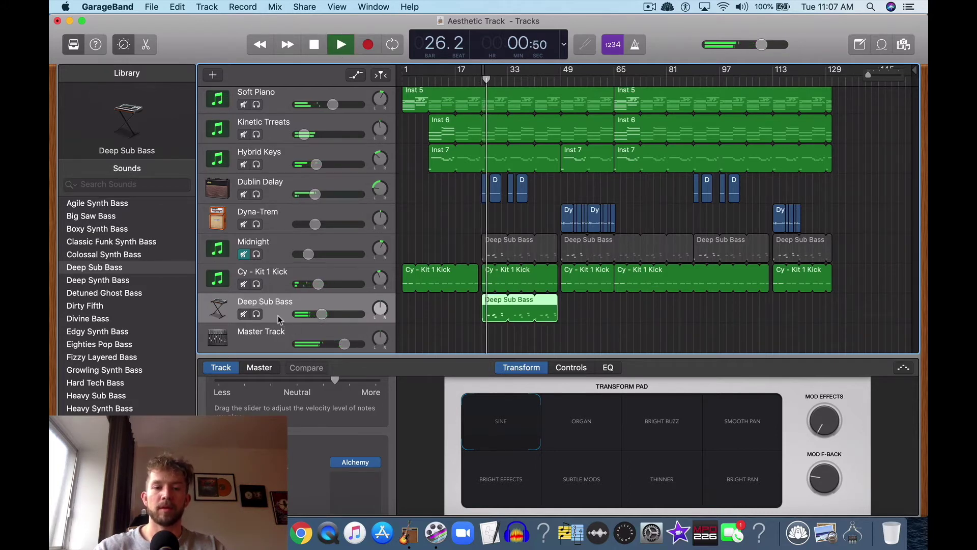
{"action": "left_click", "coordinate": [367, 481]}
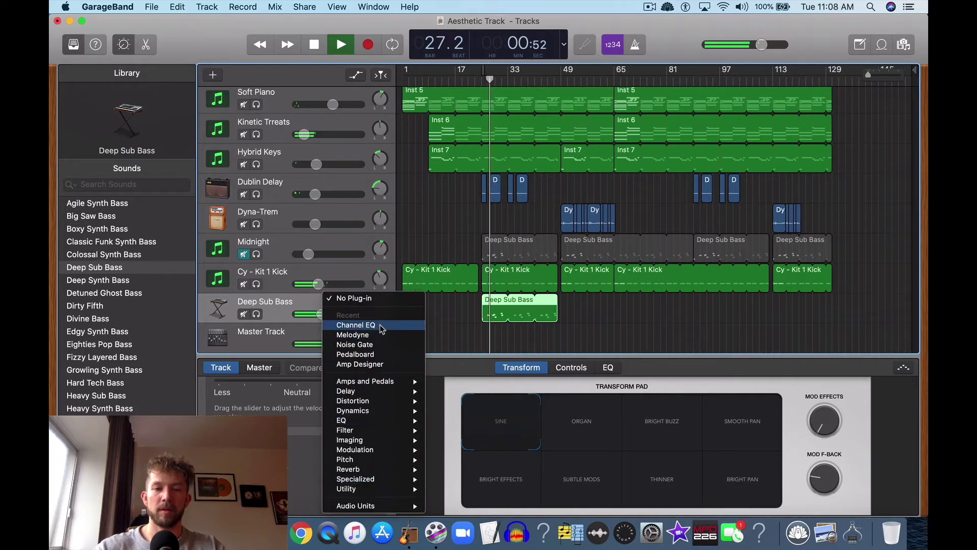
{"action": "left_click", "coordinate": [381, 328]}
{"action": "left_click", "coordinate": [115, 279]}
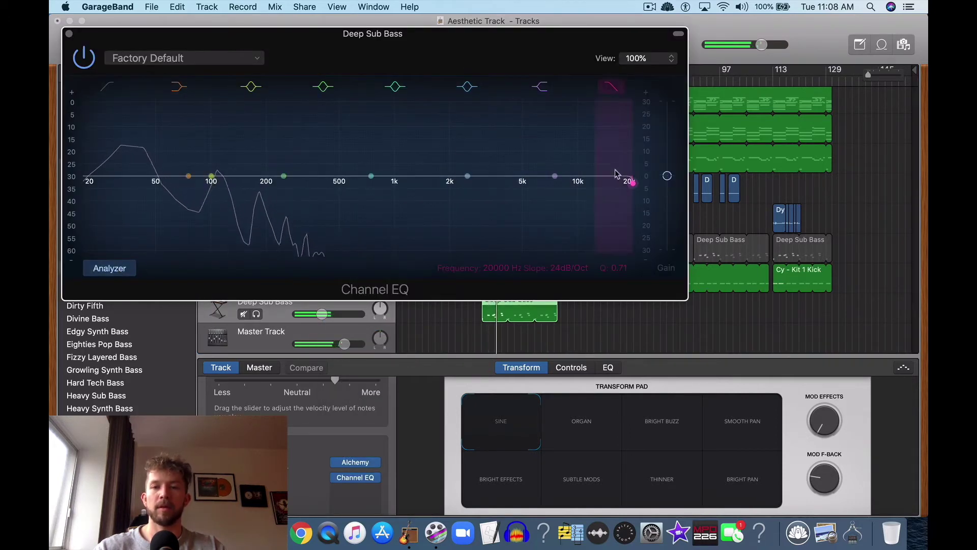
Step: Roll off the highs from about 500 Hz and boost the green band 9.5 dB at 220 Hz with Q 1.60
{"action": "left_click_drag", "start_coordinate": [630, 180], "coordinate": [275, 152]}
{"action": "double_click", "coordinate": [611, 265]}
{"action": "type", "text": "0.6"}
{"action": "key", "text": "Return"}
{"action": "left_click_drag", "start_coordinate": [620, 267], "coordinate": [620, 232]}
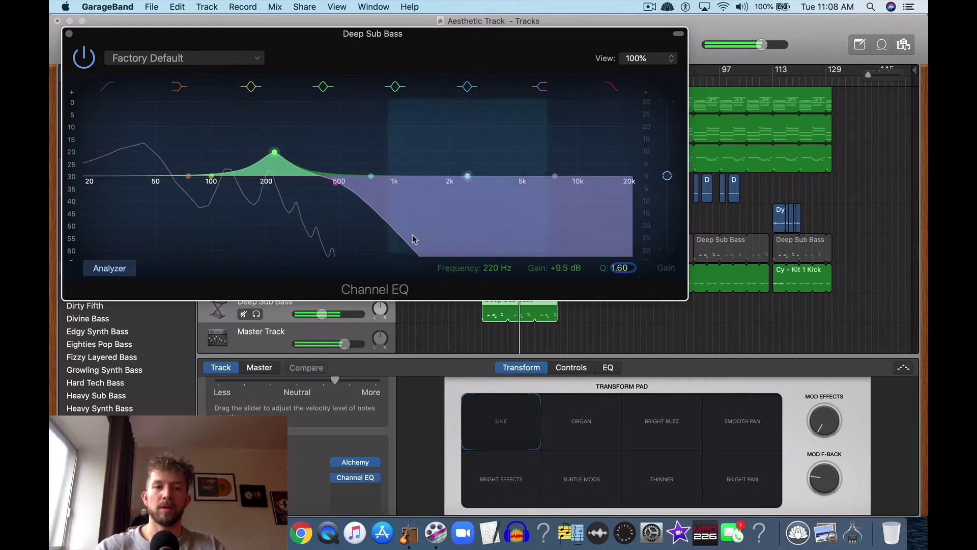
Step: Reduce the green band's boost to +2.0 dB at about 198 Hz and move the EQ window clear of the transport controls
{"action": "left_click_drag", "start_coordinate": [275, 153], "coordinate": [281, 176]}
{"action": "left_click", "coordinate": [579, 193]}
{"action": "left_click_drag", "start_coordinate": [542, 44], "coordinate": [667, 147]}
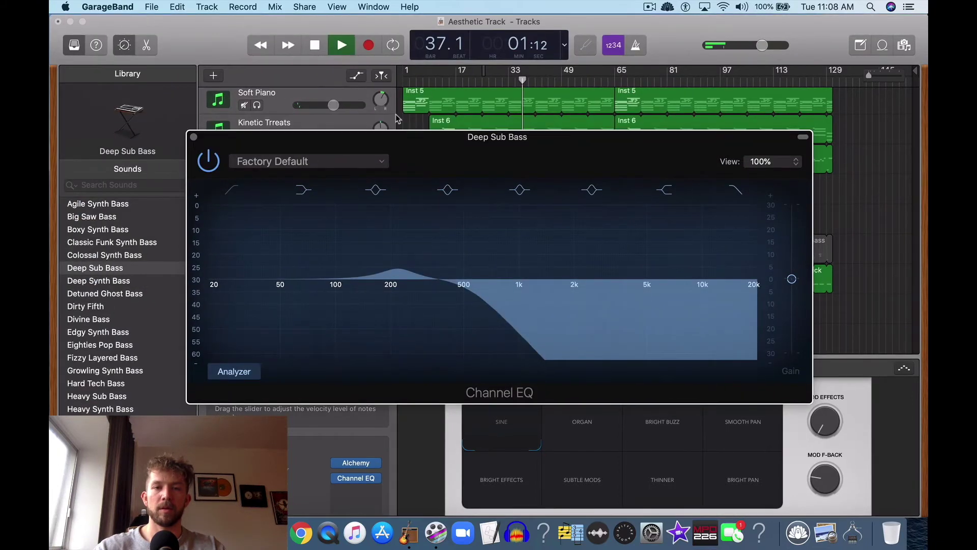
{"action": "left_click_drag", "start_coordinate": [426, 153], "coordinate": [411, 122]}
{"action": "left_click_drag", "start_coordinate": [383, 236], "coordinate": [374, 242]}
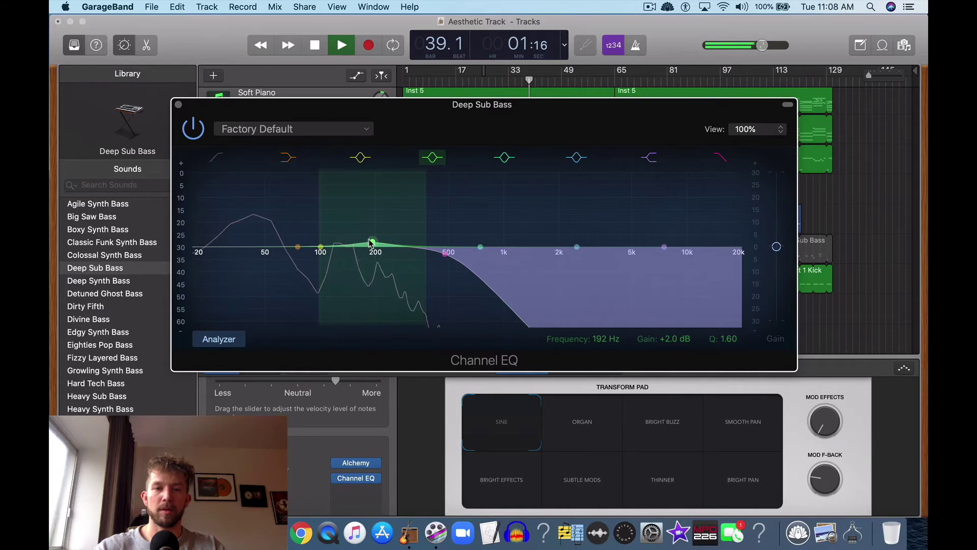
Step: Enable the low cut near 20 Hz and set the yellow band to -1.0 dB at 72 Hz with Q 2.20
{"action": "left_click", "coordinate": [199, 252]}
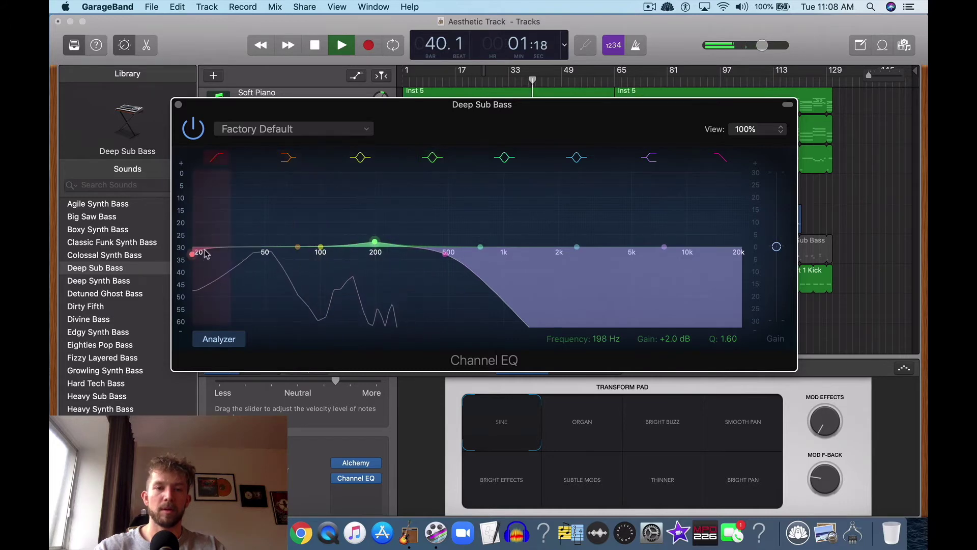
{"action": "left_click_drag", "start_coordinate": [321, 247], "coordinate": [294, 251]}
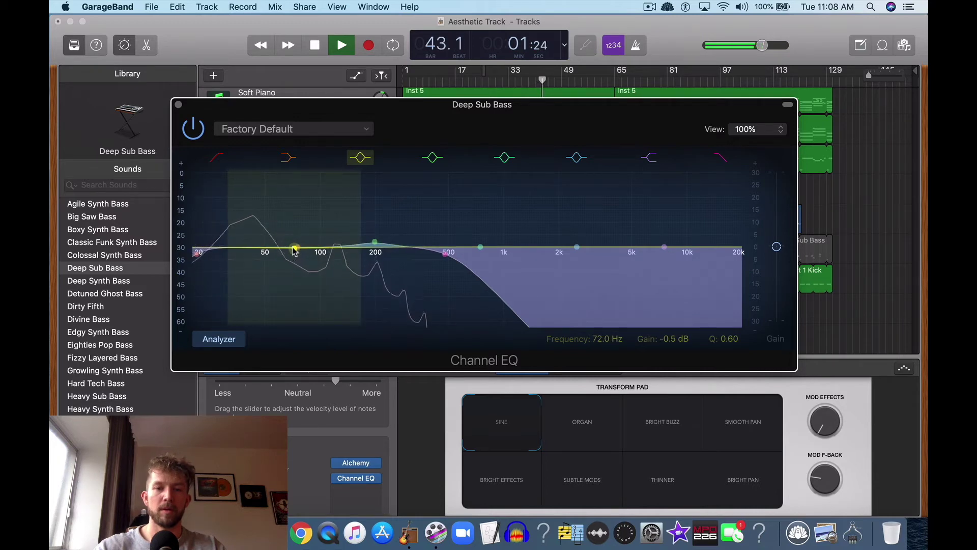
{"action": "double_click", "coordinate": [729, 339]}
{"action": "type", "text": "0.71"}
{"action": "left_click_drag", "start_coordinate": [729, 338], "coordinate": [729, 333]}
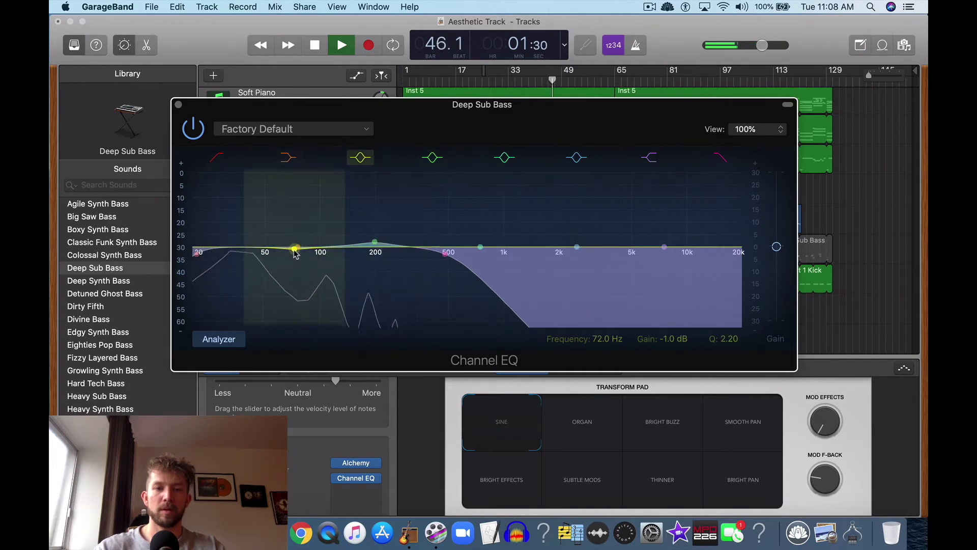
Step: Move the green band to 250 Hz with a gain of +1.5 dB and close the EQ
{"action": "left_click", "coordinate": [375, 243]}
{"action": "left_click_drag", "start_coordinate": [377, 246], "coordinate": [397, 248]}
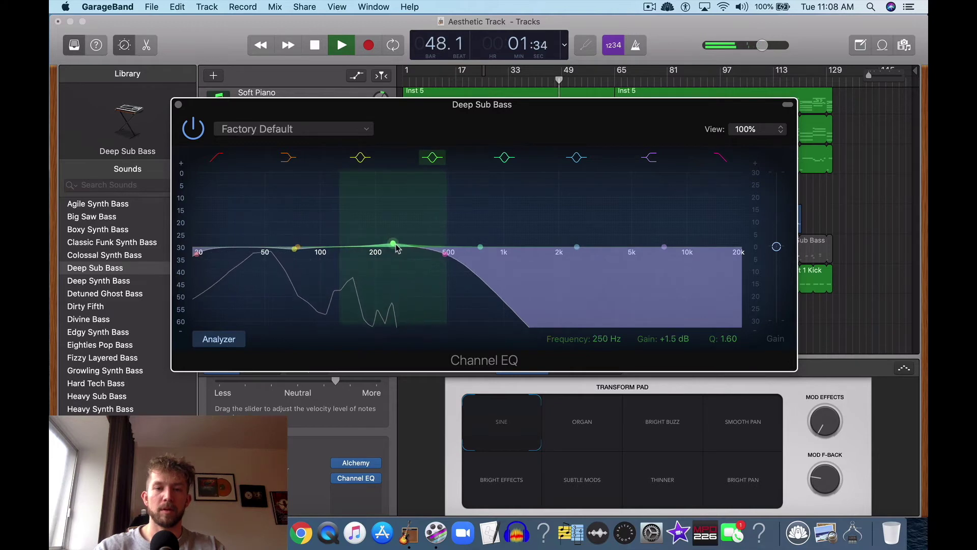
{"action": "left_click", "coordinate": [178, 106]}
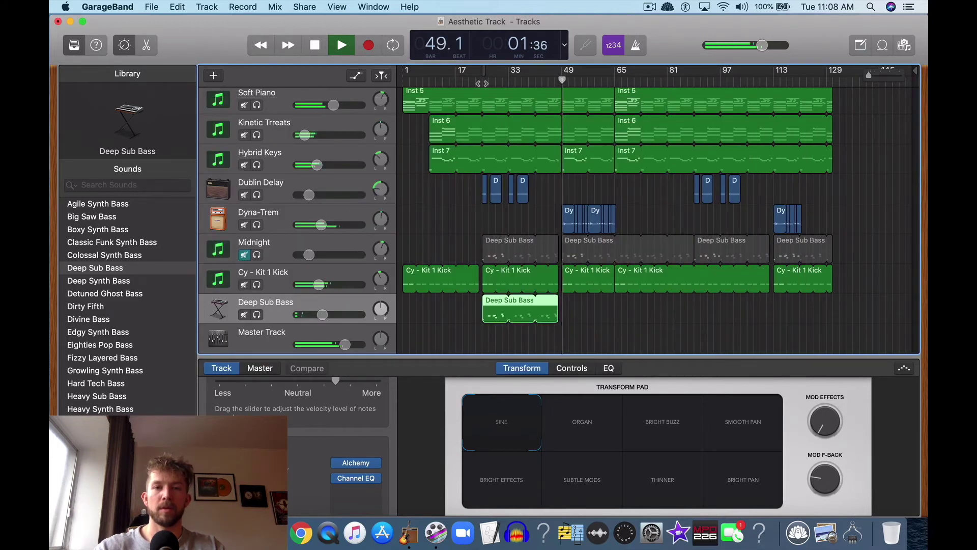
Step: Lower the Deep Sub Bass track's volume slightly during playback and raise the system volume
{"action": "left_click_drag", "start_coordinate": [323, 314], "coordinate": [314, 315]}
{"action": "key", "text": "XF86AudioRaiseVolume"}
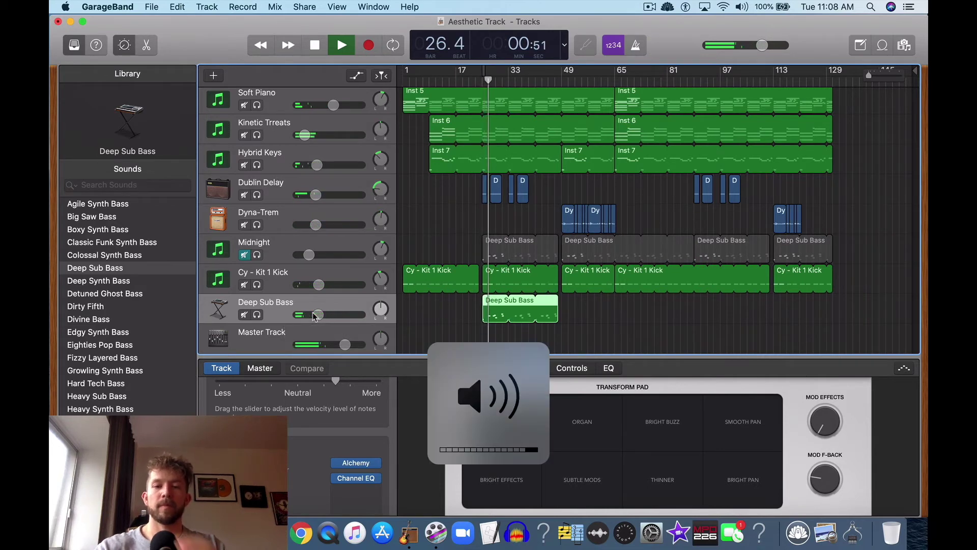
{"action": "key", "text": "XF86AudioRaiseVolume"}
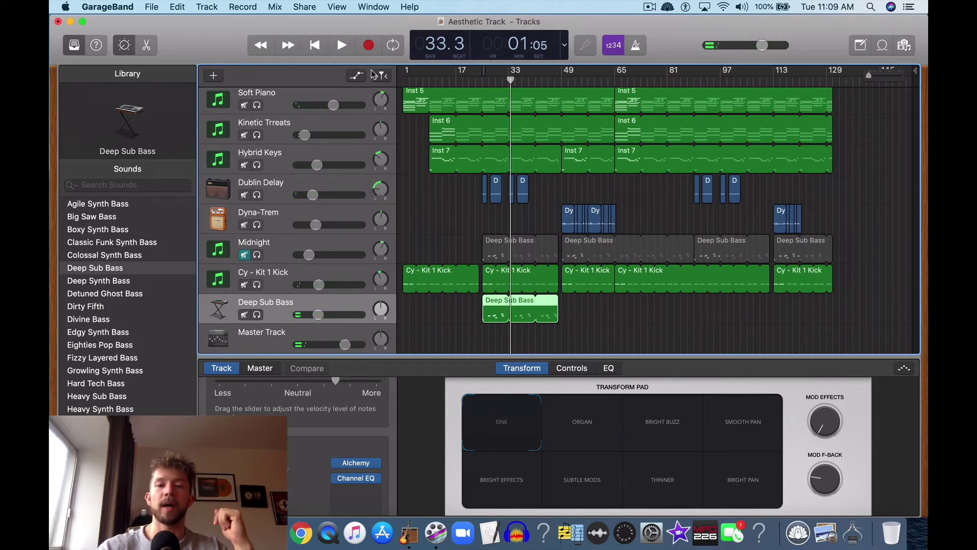
Step: Delete the Deep Sub Bass track together with its region and unmute the Midnight track
{"action": "left_click", "coordinate": [591, 323]}
{"action": "left_click", "coordinate": [505, 325]}
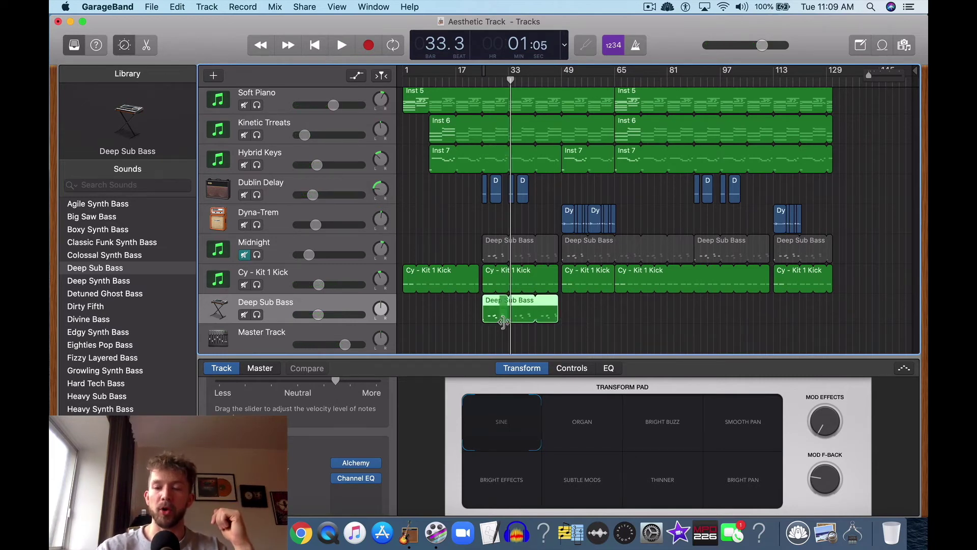
{"action": "key", "text": "Delete"}
{"action": "key", "text": "super+BackSpace"}
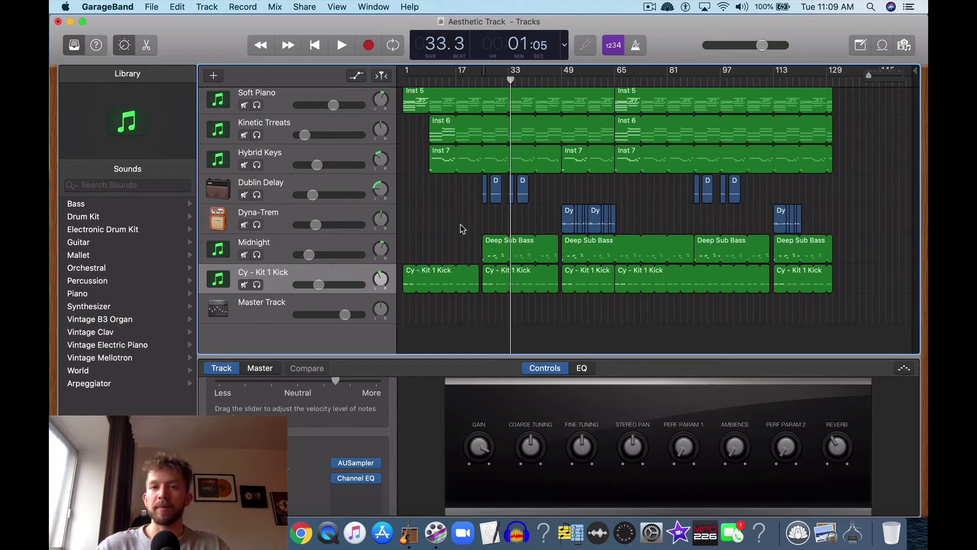
Step: Review the Midnight track's Channel EQ curve, including the yellow low band, and close the EQ
{"action": "left_click", "coordinate": [279, 257]}
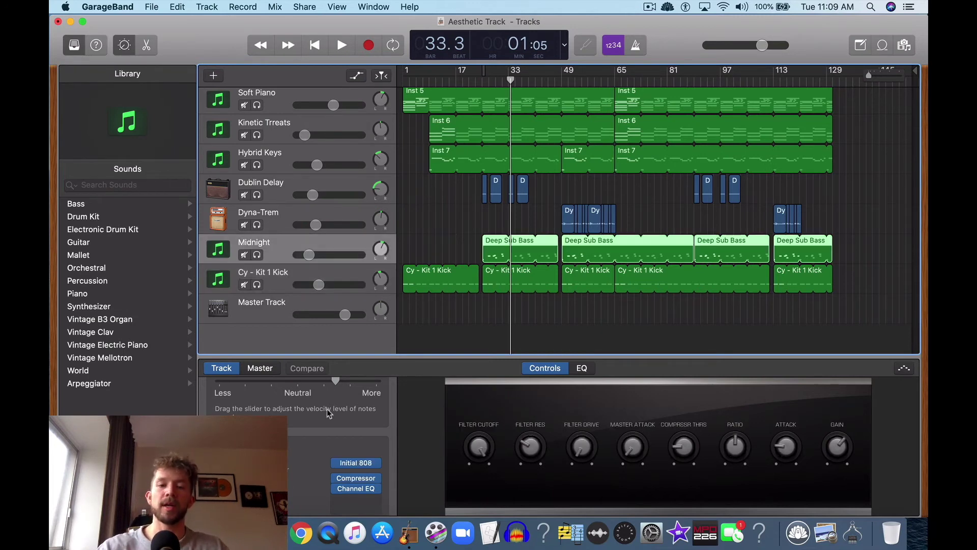
{"action": "left_click", "coordinate": [352, 489]}
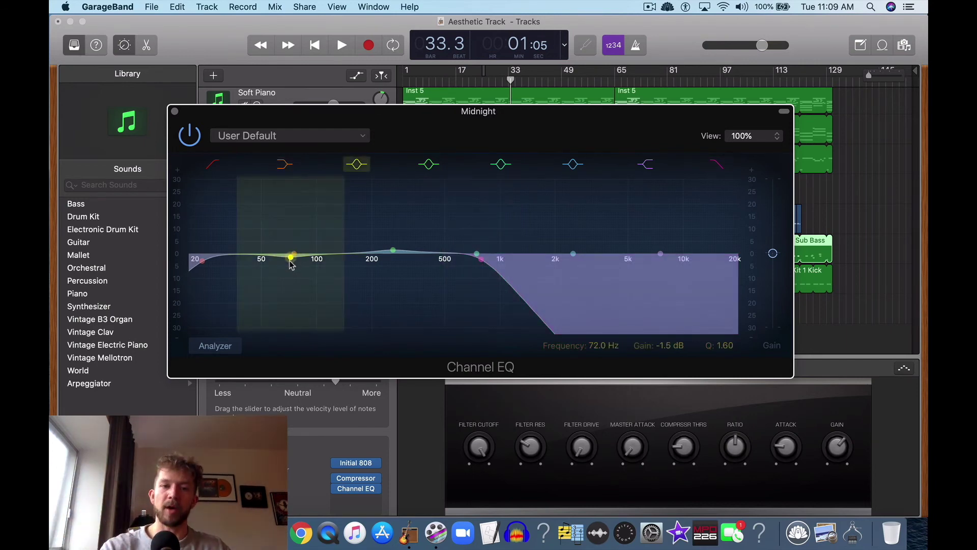
{"action": "left_click", "coordinate": [175, 111]}
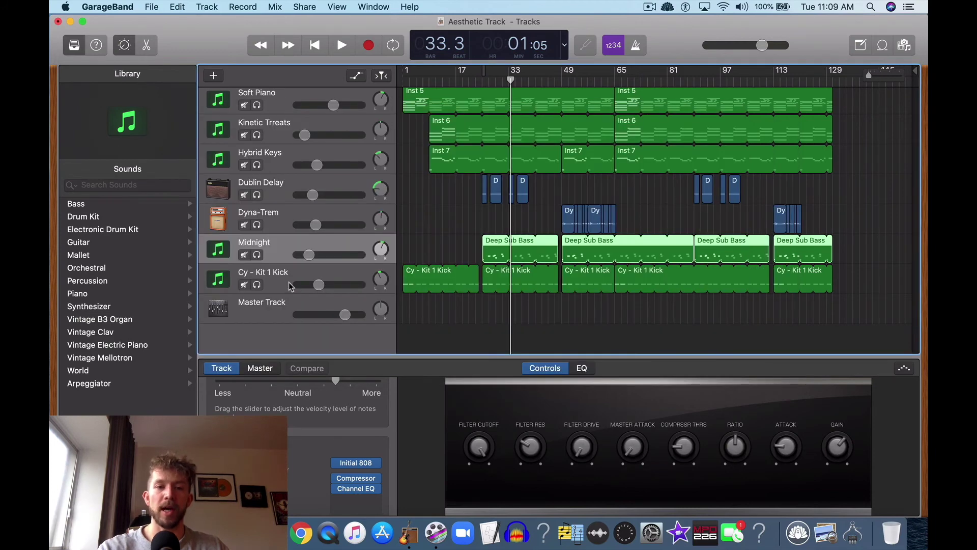
Step: Review the Channel EQ on the Cy - Kit 1 Kick track, close it and deselect the kick regions
{"action": "left_click", "coordinate": [285, 277]}
{"action": "left_click", "coordinate": [355, 478]}
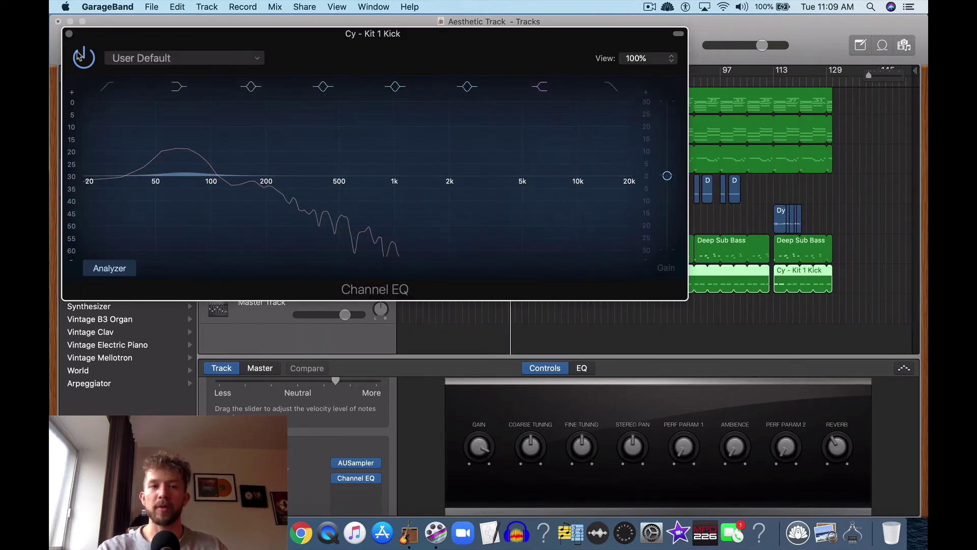
{"action": "left_click", "coordinate": [69, 34]}
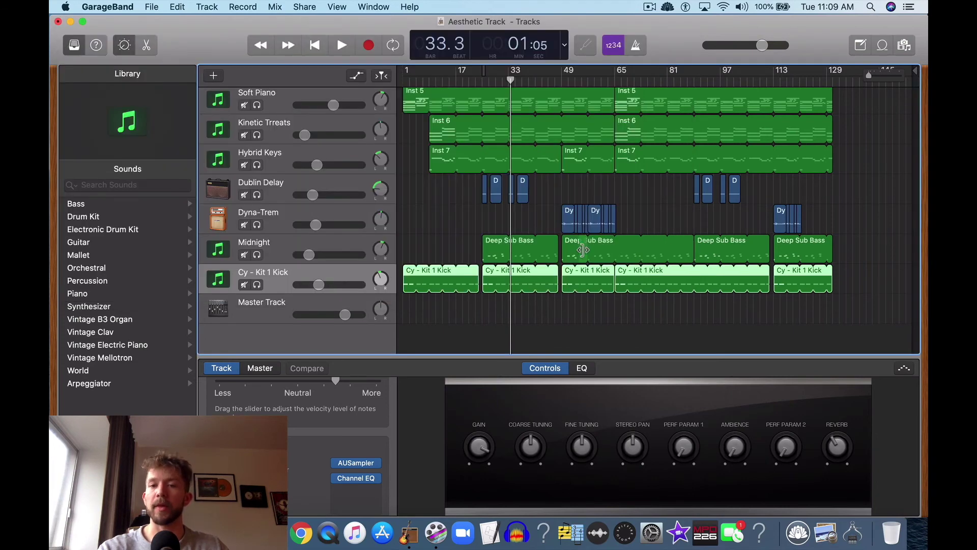
{"action": "left_click", "coordinate": [535, 222]}
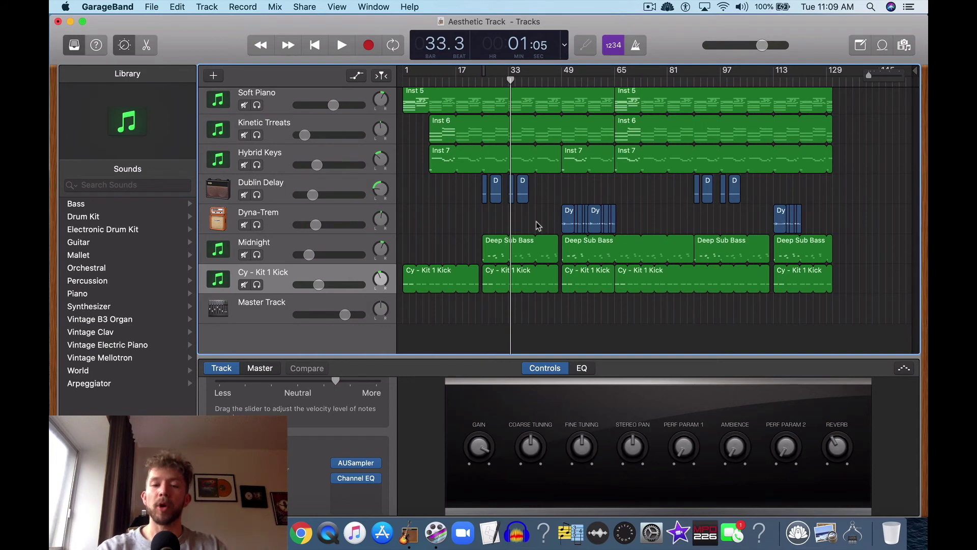
Step: Inspect the Initial 808 instrument settings on the Midnight track and close the plug-in window
{"action": "left_click", "coordinate": [280, 253]}
{"action": "left_click", "coordinate": [363, 464]}
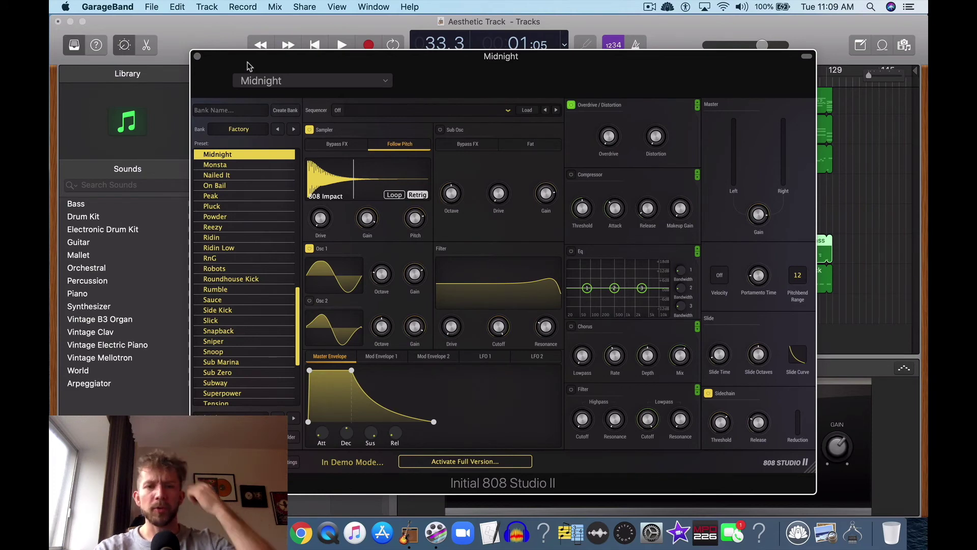
{"action": "left_click", "coordinate": [198, 57]}
Step: Solo the Midnight track and listen to it from bar 25 with the system and master volumes raised, stopping shortly after bar 33
{"action": "left_click", "coordinate": [257, 254]}
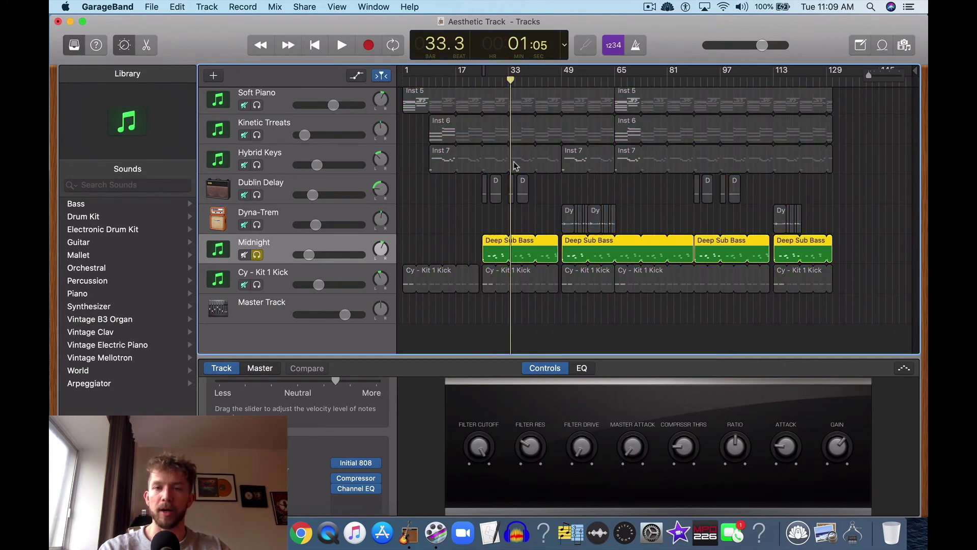
{"action": "left_click", "coordinate": [482, 78]}
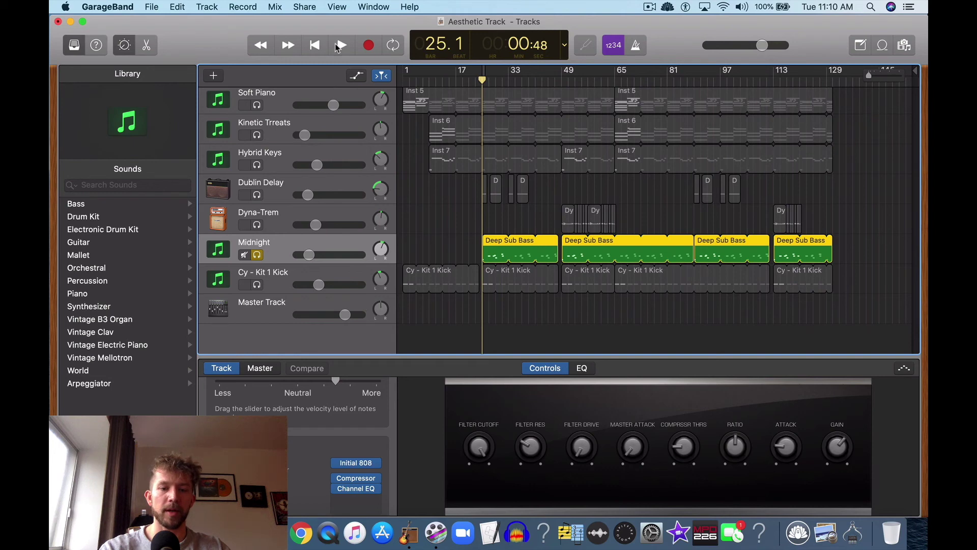
{"action": "left_click", "coordinate": [335, 47]}
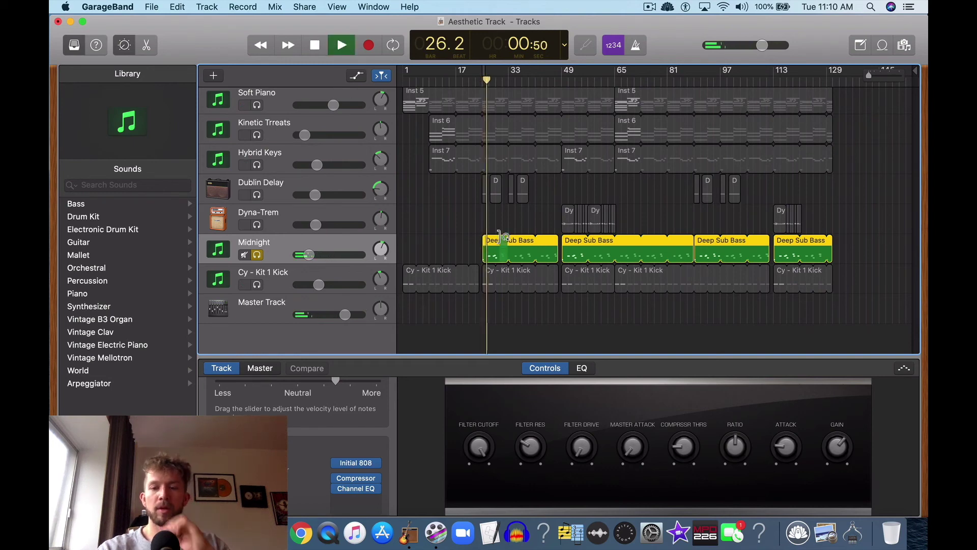
{"action": "key", "text": "XF86AudioRaiseVolume"}
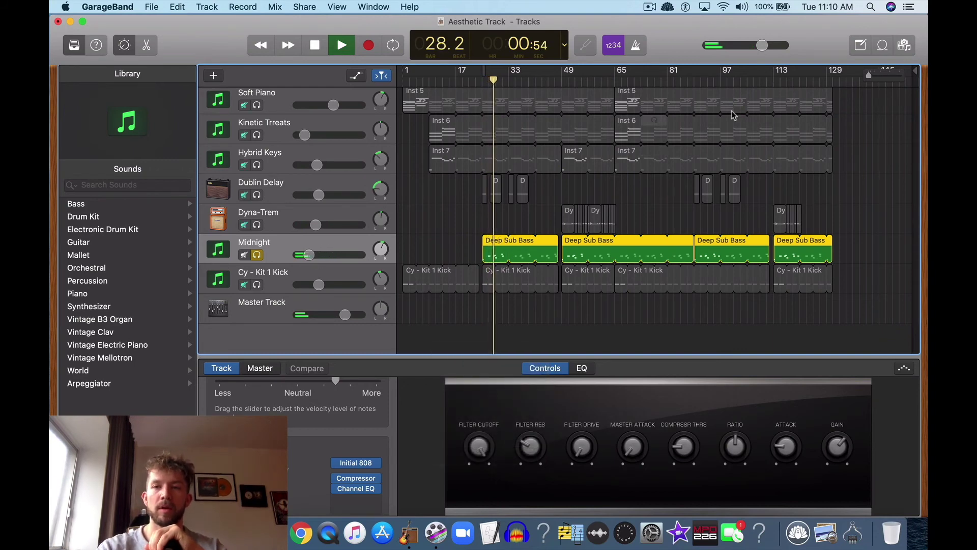
{"action": "left_click_drag", "start_coordinate": [773, 46], "coordinate": [785, 47]}
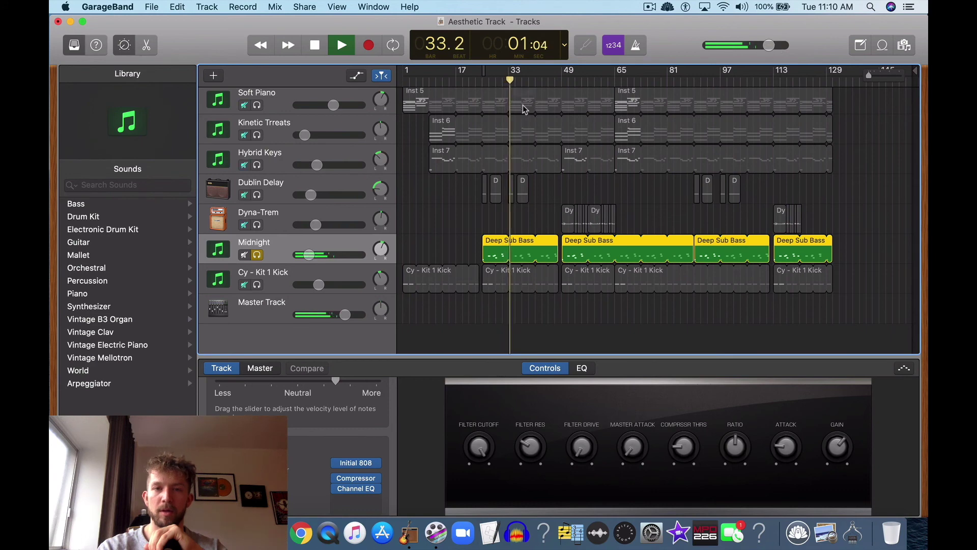
{"action": "key", "text": "space"}
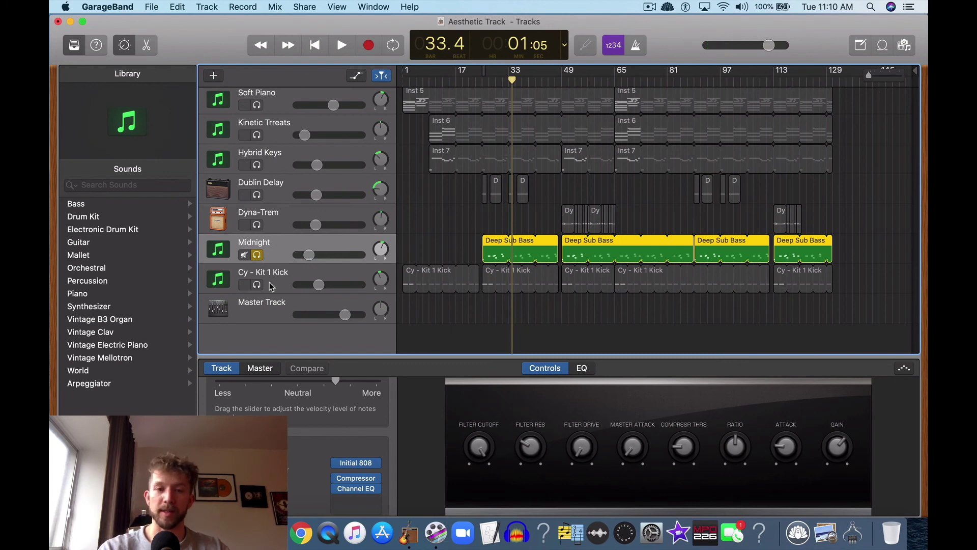
Step: Return the master volume to +0.0 dB and take the Midnight track out of solo
{"action": "left_click_drag", "start_coordinate": [768, 45], "coordinate": [752, 52]}
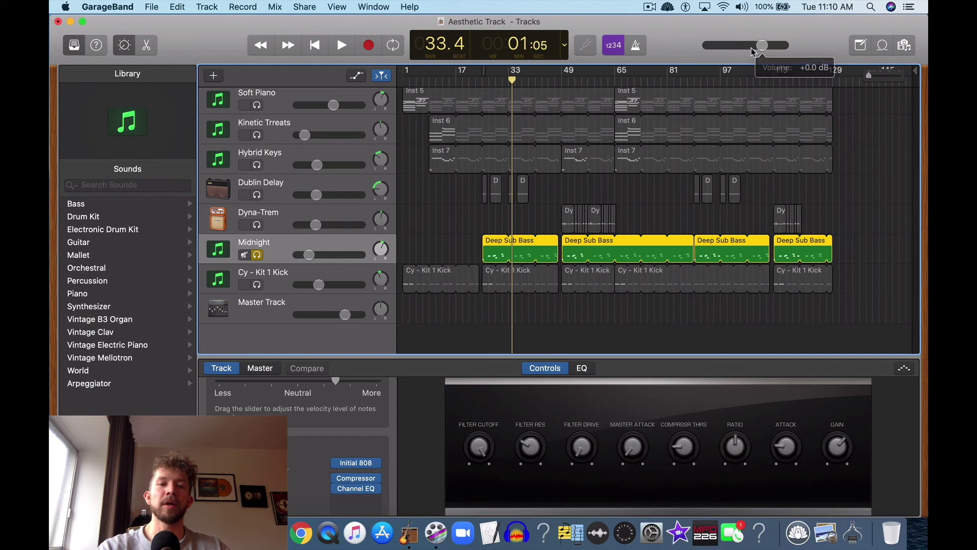
{"action": "left_click", "coordinate": [257, 255]}
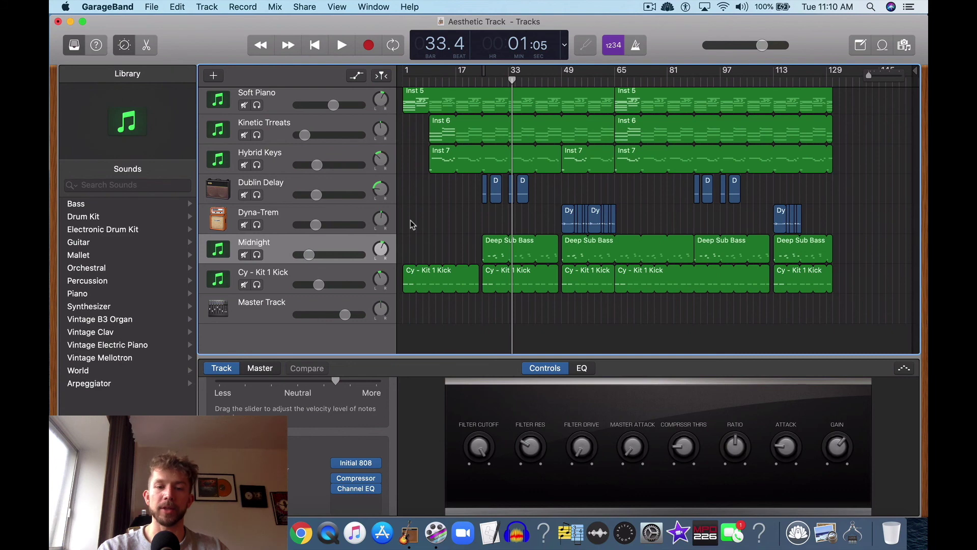
{"action": "scroll", "coordinate": [410, 220], "scroll_direction": "down", "scroll_amount": 1}
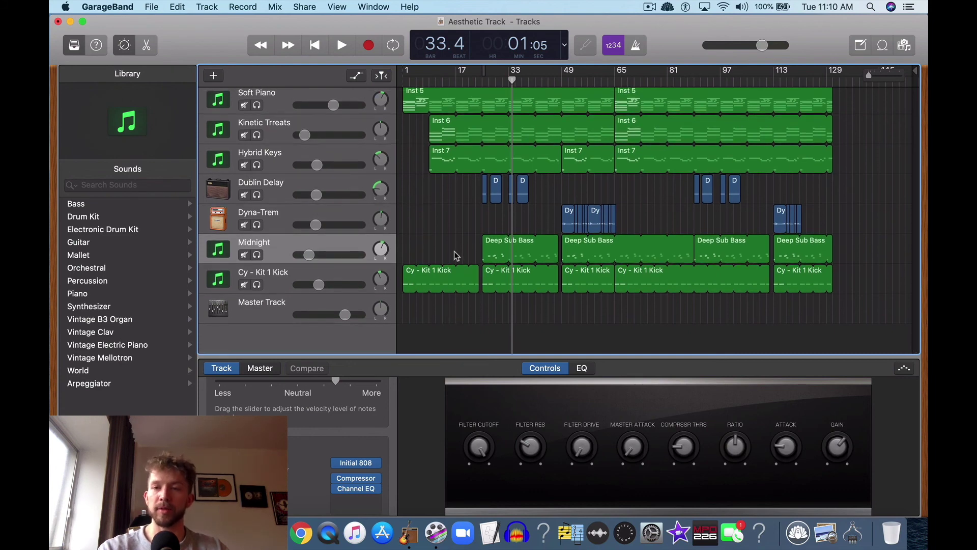
{"action": "key", "text": "ctrl+Up"}
{"action": "left_click", "coordinate": [552, 214]}
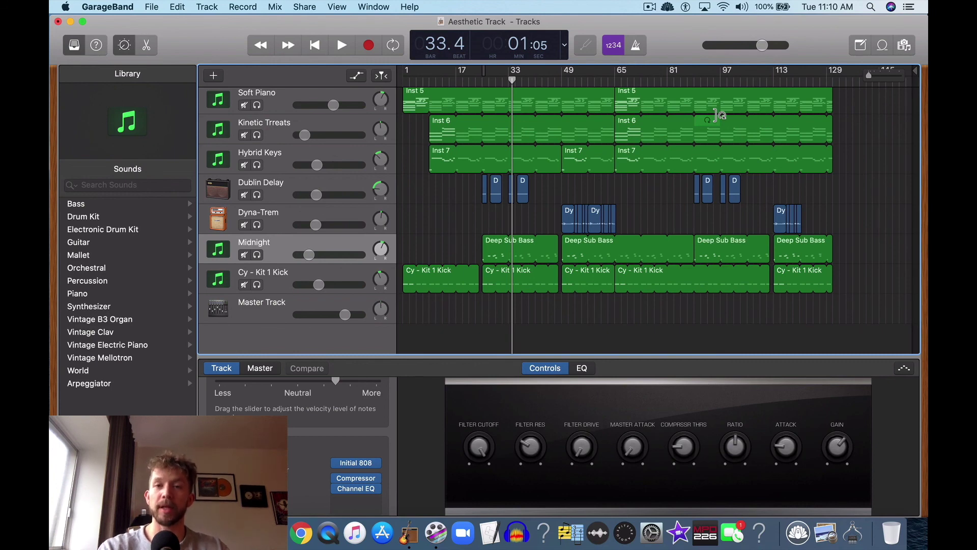
{"action": "left_click", "coordinate": [650, 7]}
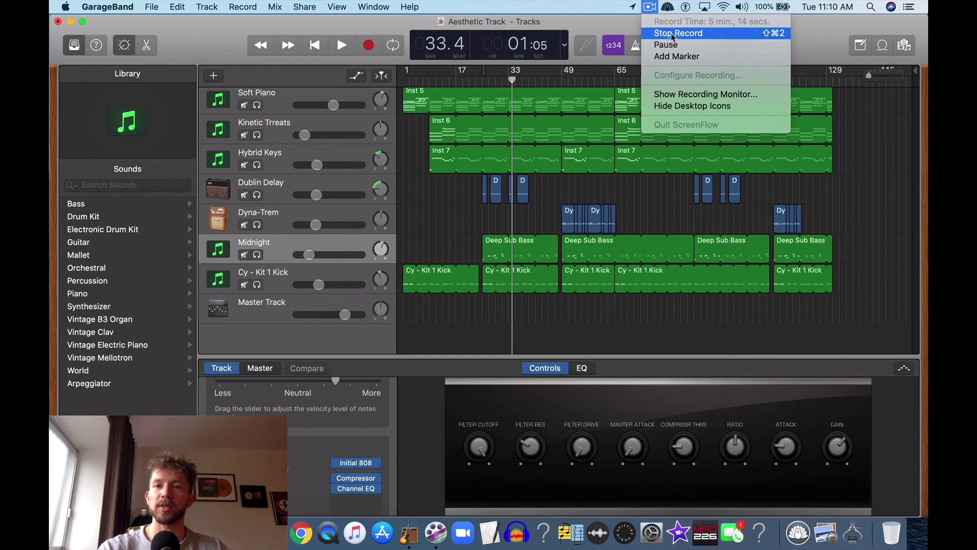